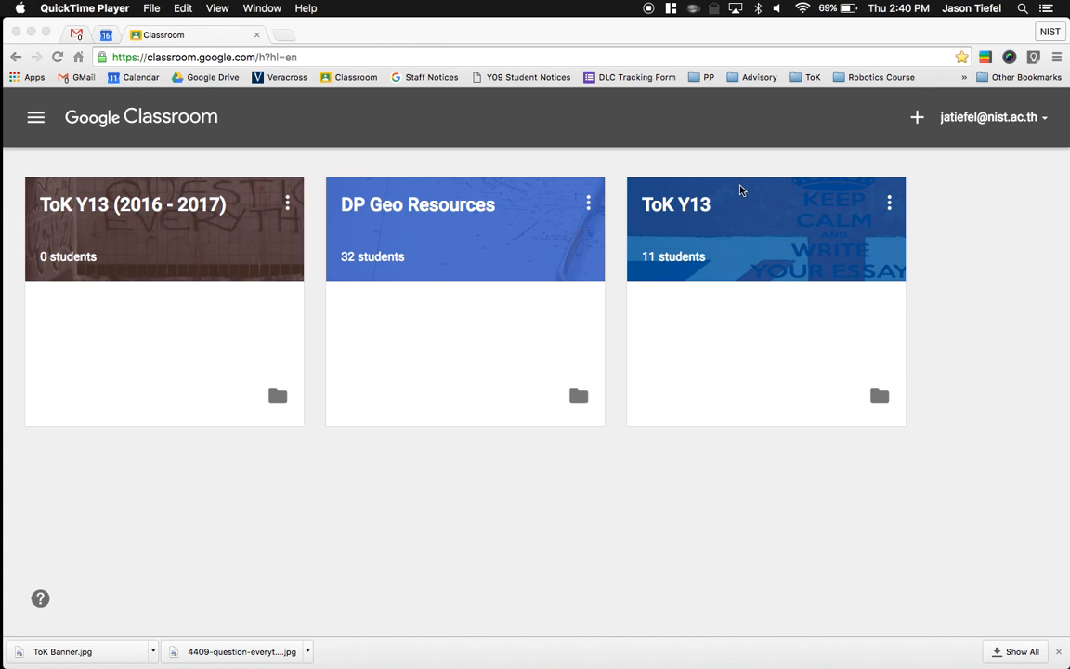
- Rename the ToK Y13 class with 11 students as "ToK Y13 (2015 - 2016)"
{"action": "left_click", "coordinate": [890, 203]}
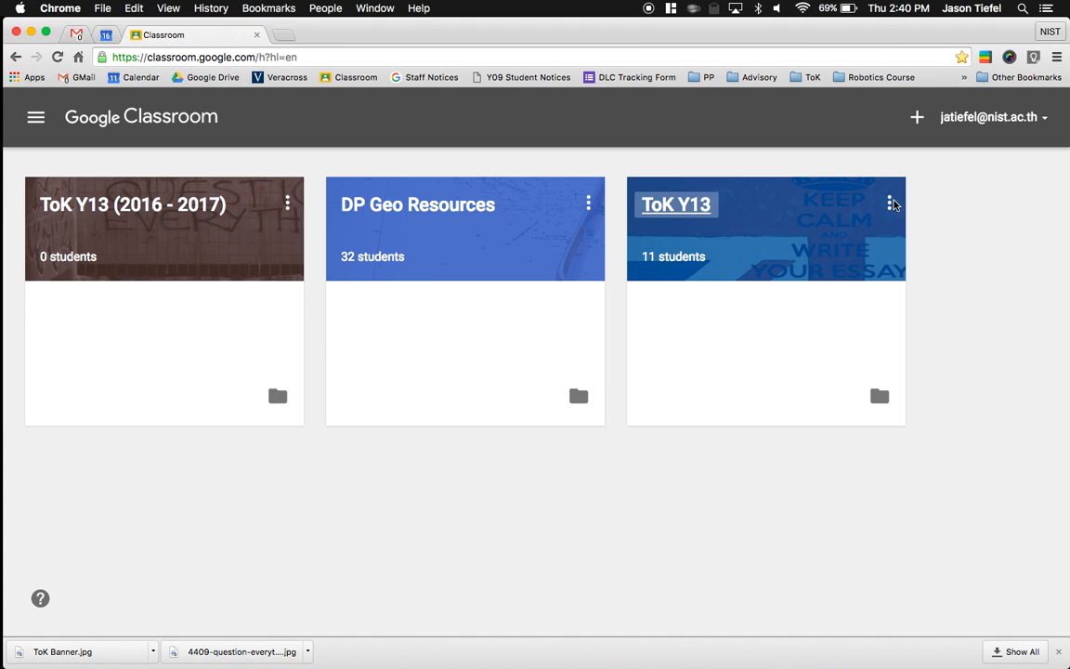
{"action": "left_click", "coordinate": [890, 203]}
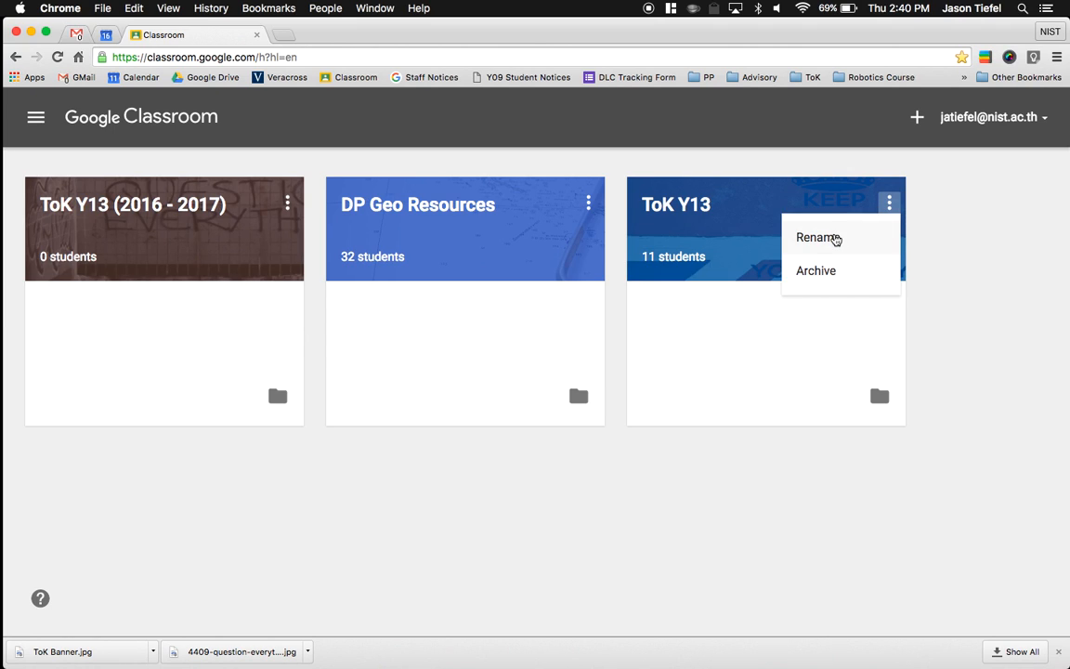
{"action": "left_click", "coordinate": [835, 239]}
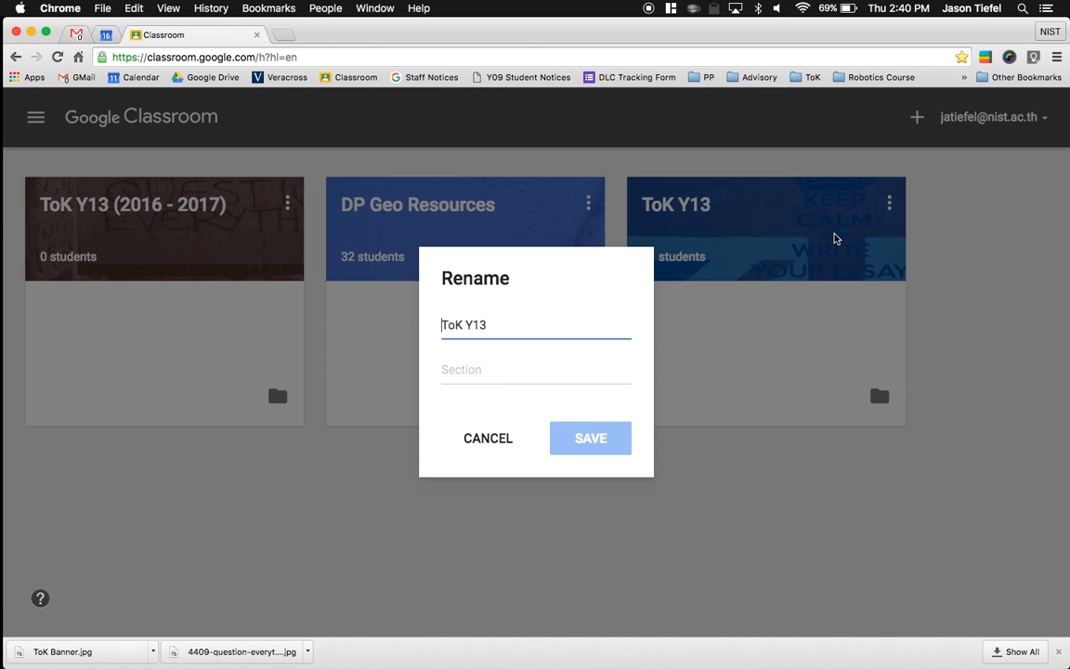
{"action": "type", "text": "("}
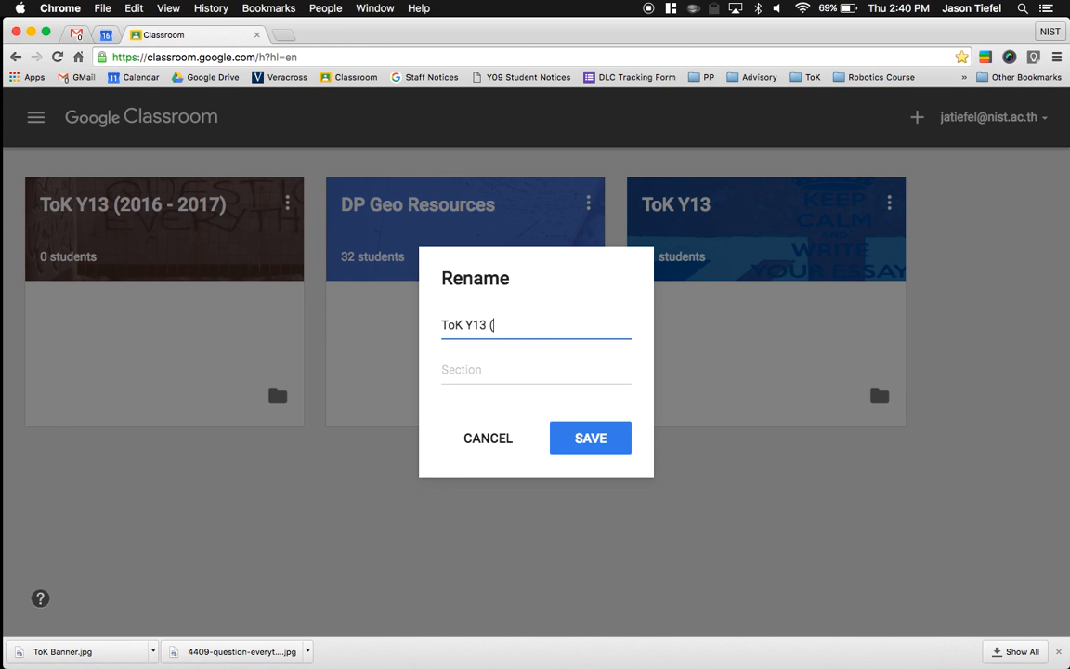
{"action": "type", "text": "2015 - 2016)"}
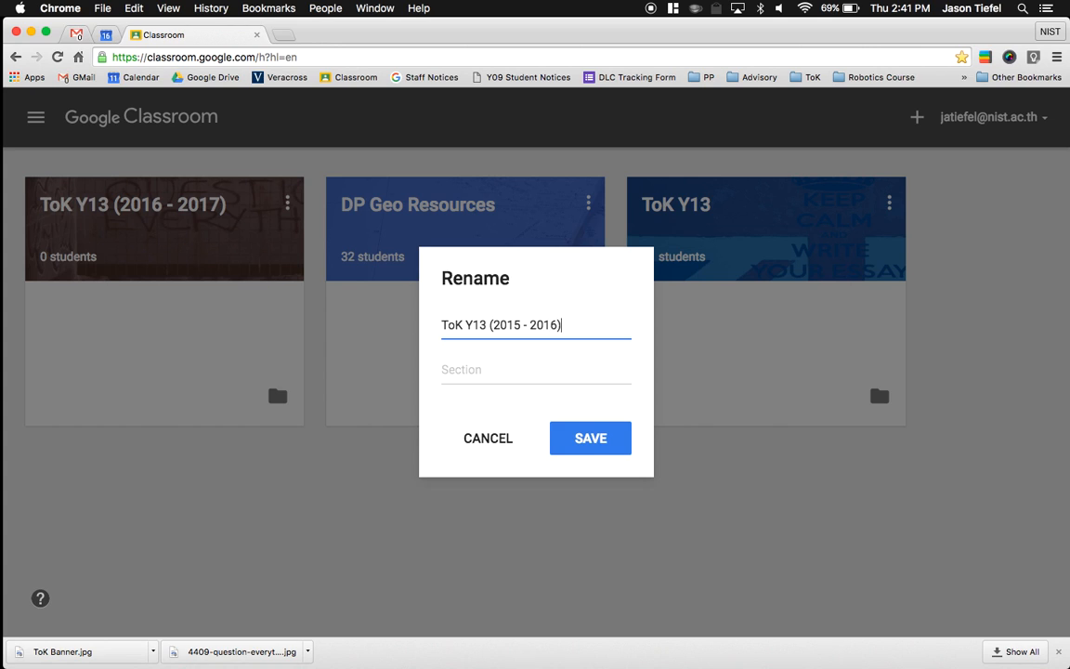
{"action": "key", "text": "Return"}
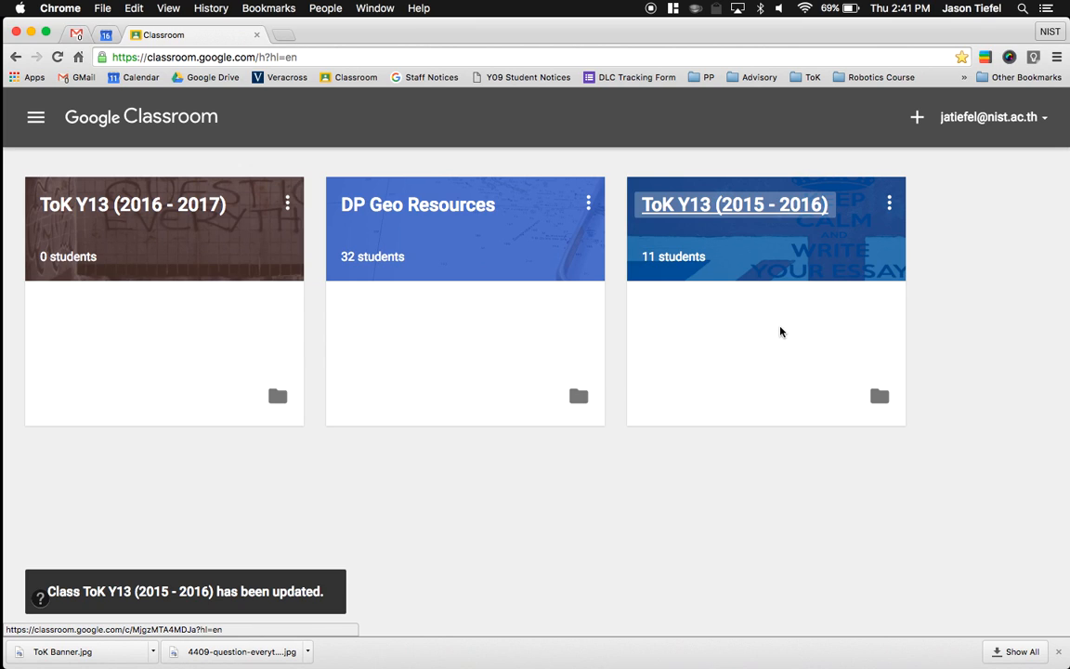
- Archive the ToK Y13 (2015 - 2016) class and confirm the archiving
{"action": "left_click", "coordinate": [890, 203]}
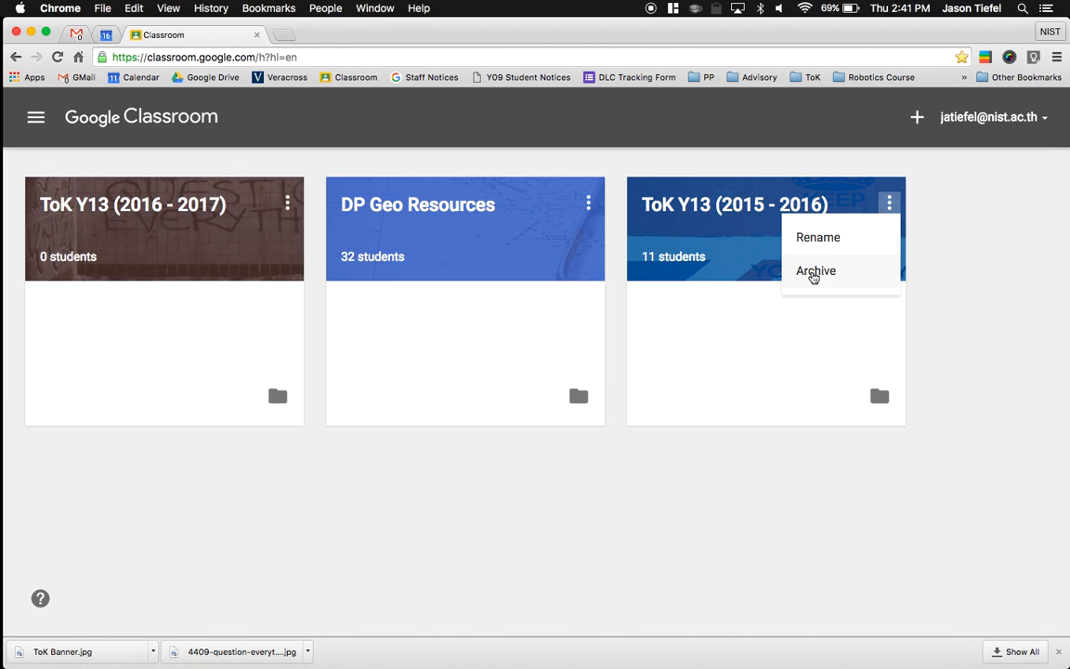
{"action": "left_click", "coordinate": [813, 275]}
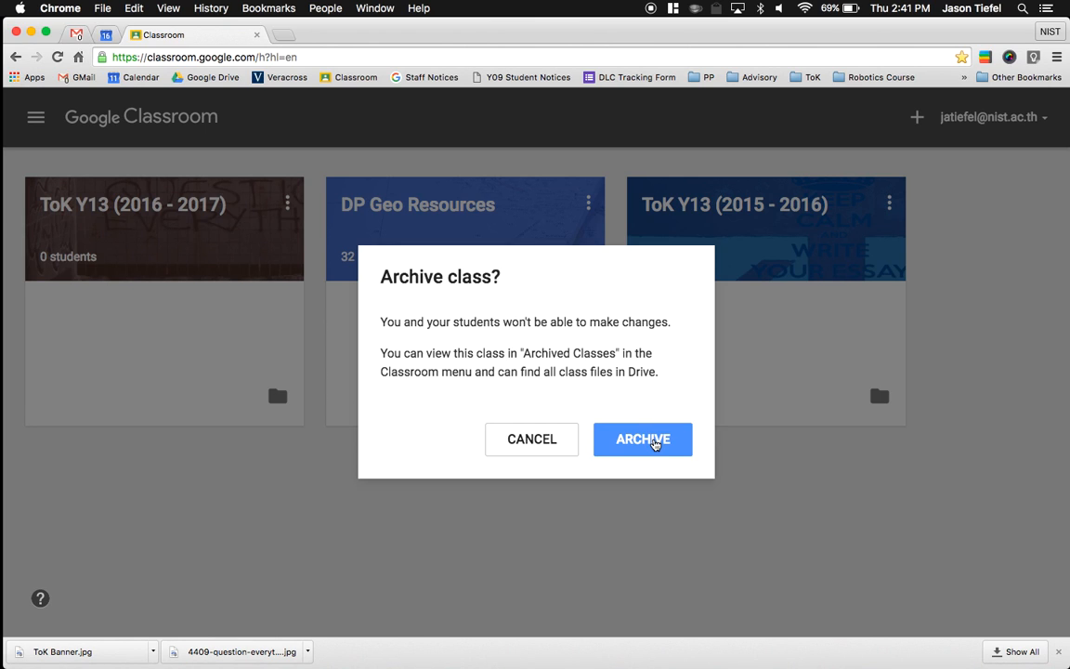
{"action": "left_click", "coordinate": [643, 440]}
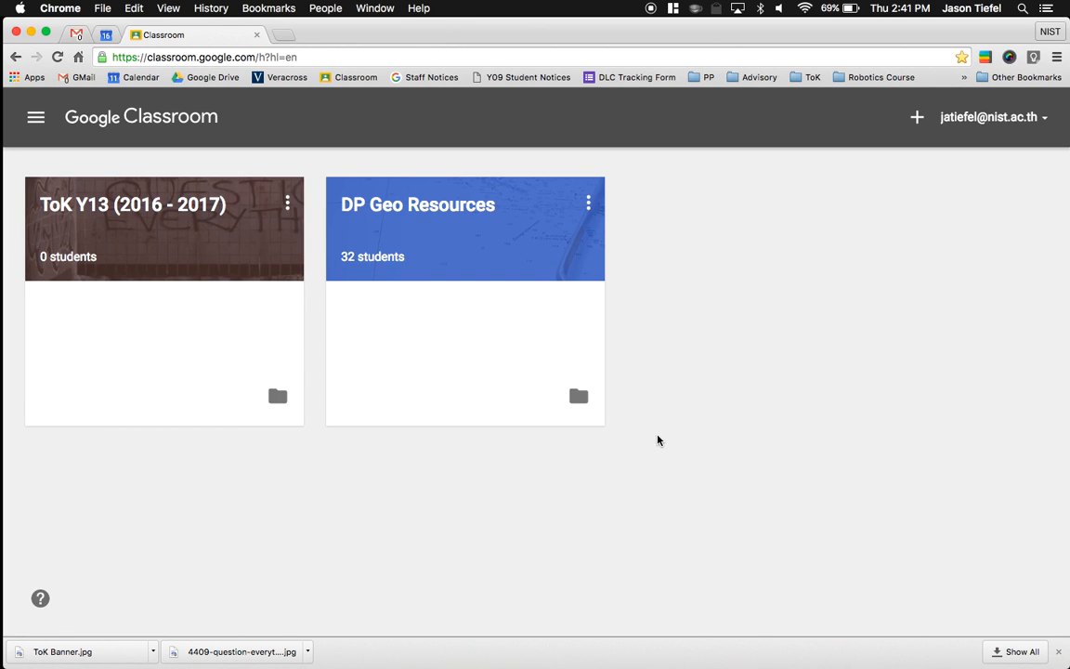
- Look through the archived classes and view the actions available for the archived Advisory+ 9E class
{"action": "left_click", "coordinate": [38, 117]}
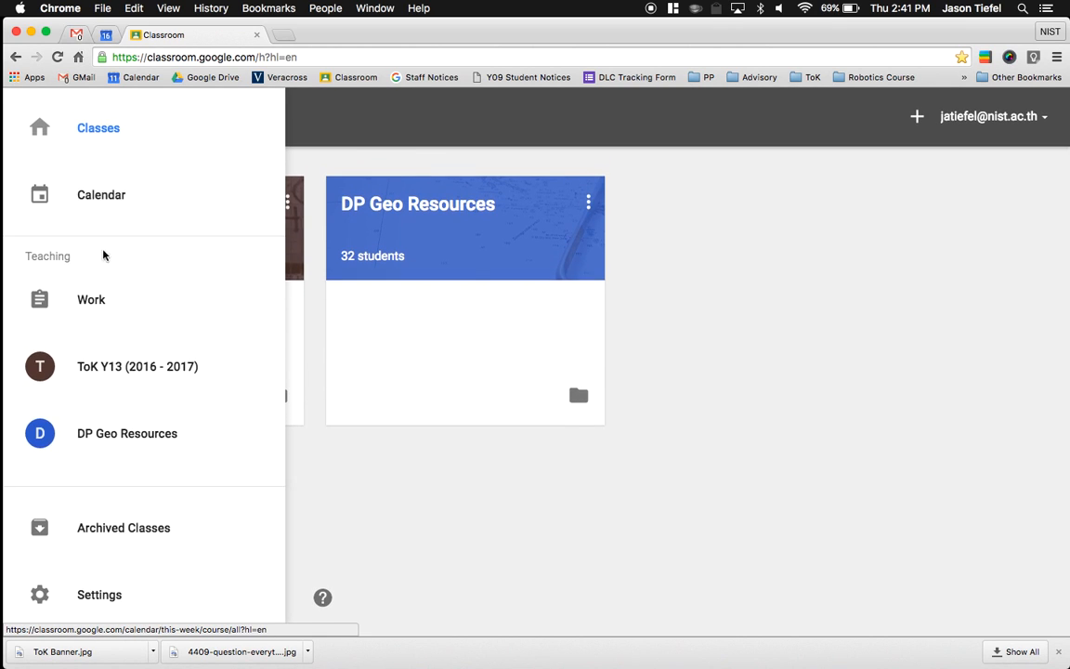
{"action": "left_click", "coordinate": [118, 532]}
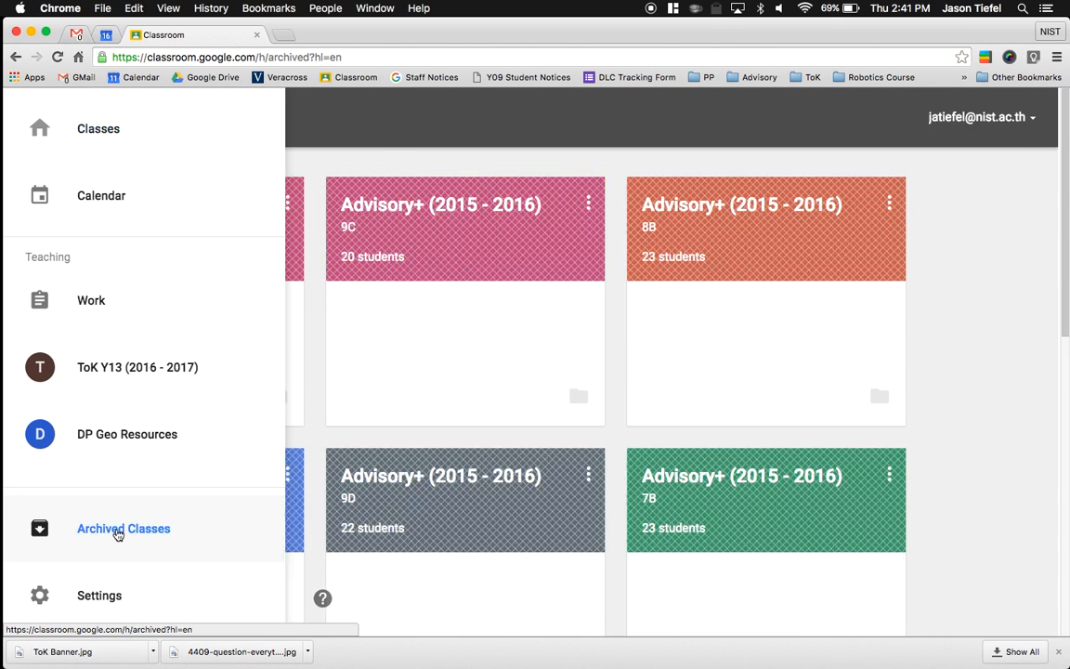
{"action": "scroll", "coordinate": [329, 495], "scroll_direction": "down", "scroll_amount": 10}
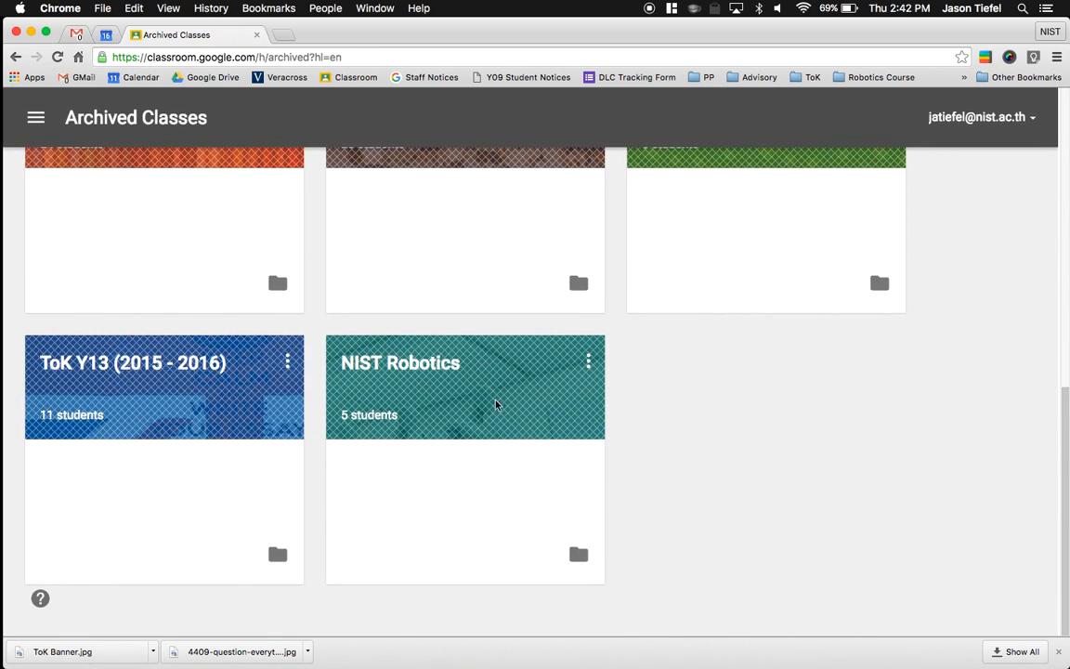
{"action": "scroll", "coordinate": [475, 378], "scroll_direction": "up", "scroll_amount": 3}
{"action": "scroll", "coordinate": [474, 377], "scroll_direction": "up", "scroll_amount": 5}
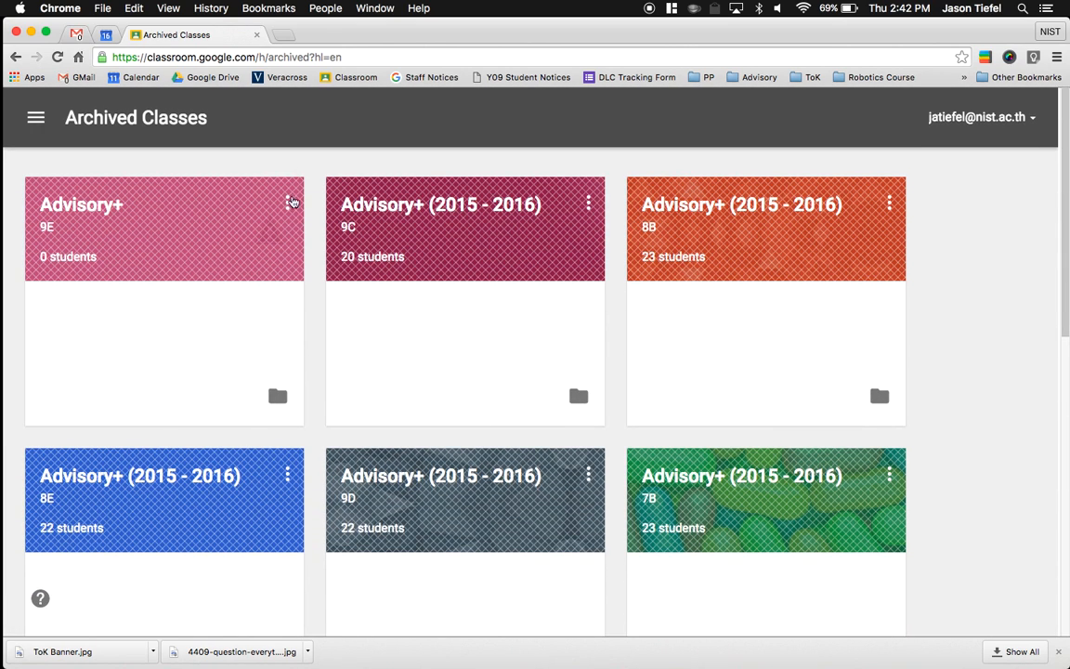
{"action": "left_click", "coordinate": [288, 204]}
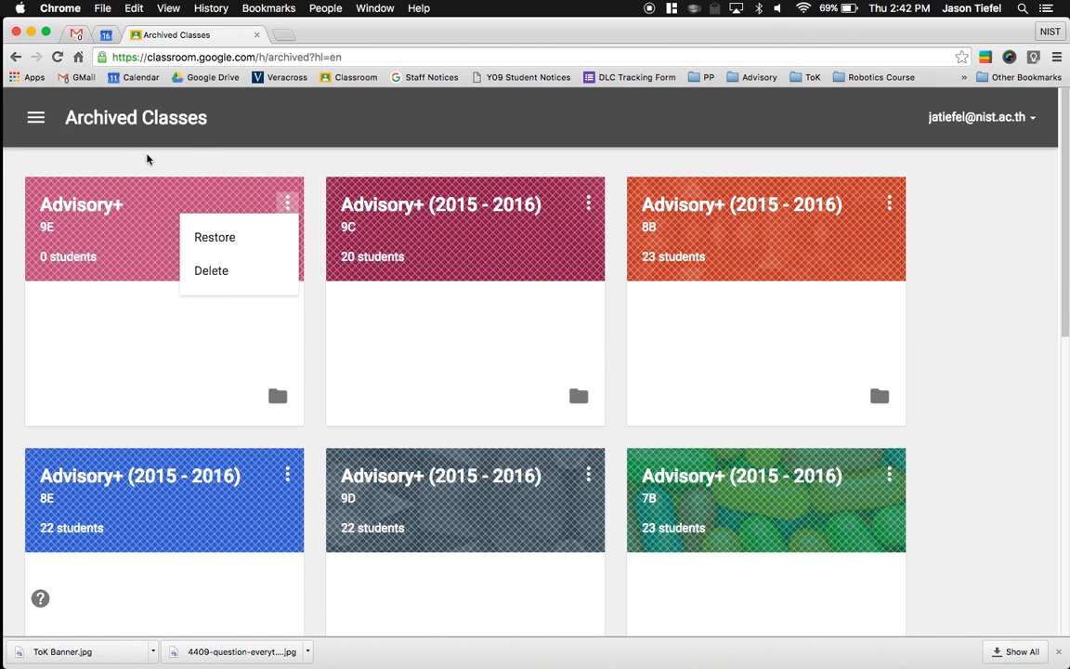
{"action": "left_click", "coordinate": [165, 132]}
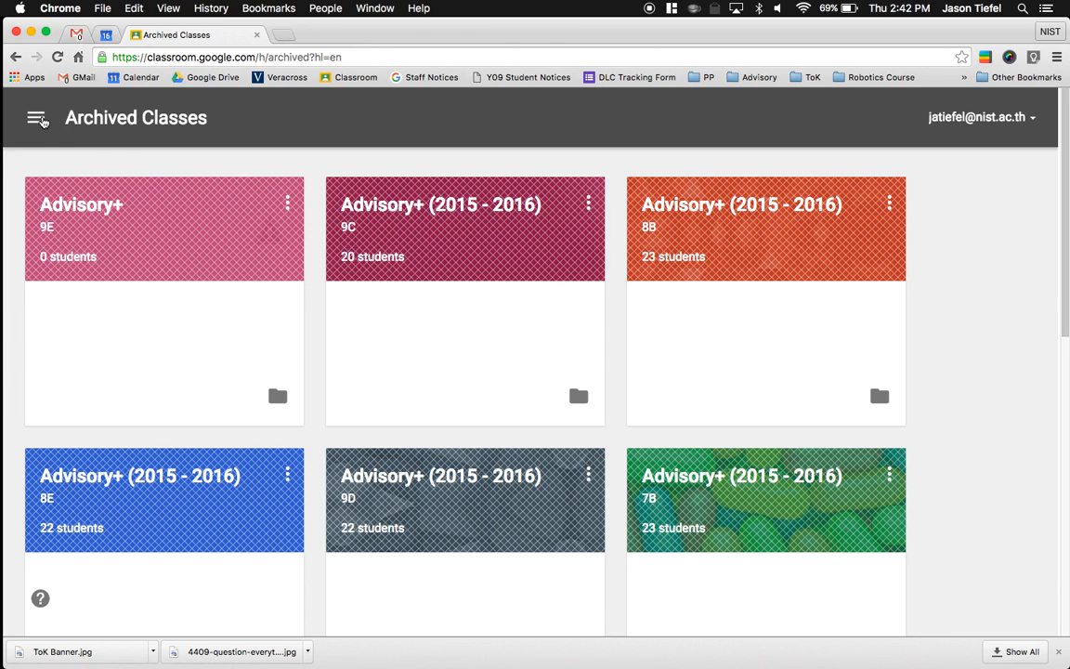
- Return to the active classes and open the ToK Y13 (2016 - 2017) class
{"action": "left_click", "coordinate": [35, 117]}
{"action": "left_click", "coordinate": [105, 139]}
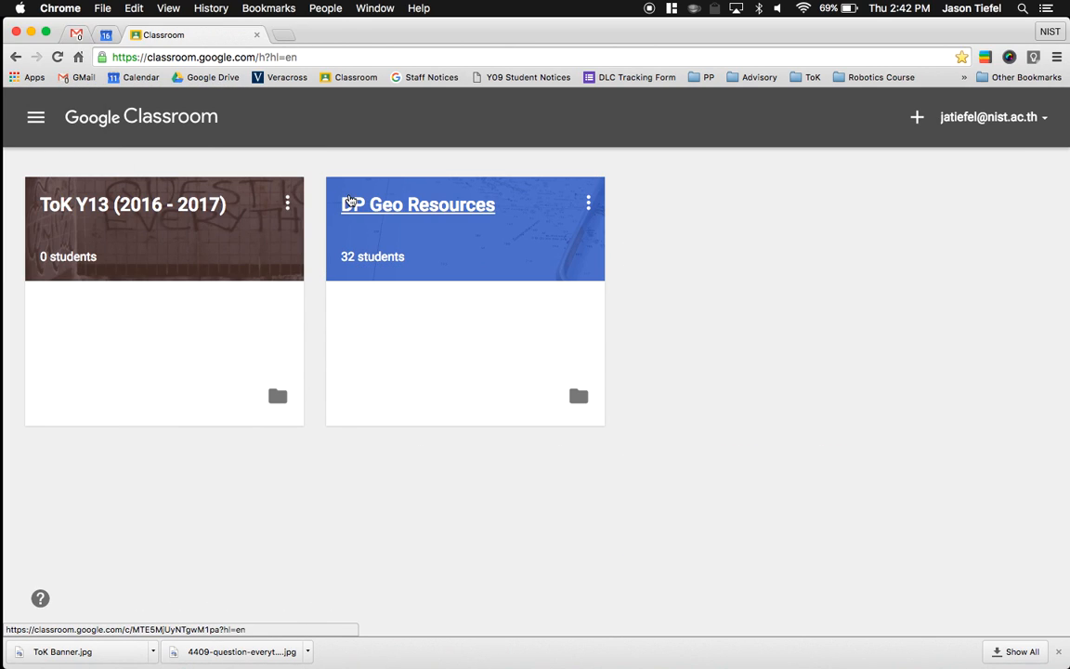
{"action": "left_click", "coordinate": [185, 200]}
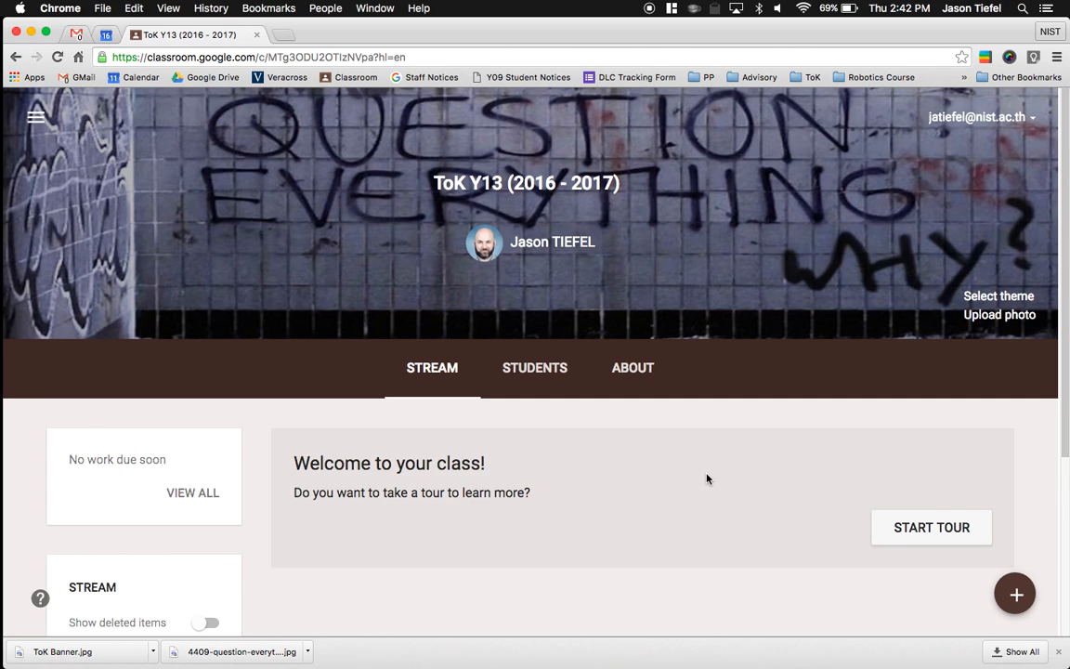
- Start reusing a post, choosing the archived ToK Y13 (2015 - 2016) class as its source
{"action": "mouse_move", "coordinate": [1017, 596]}
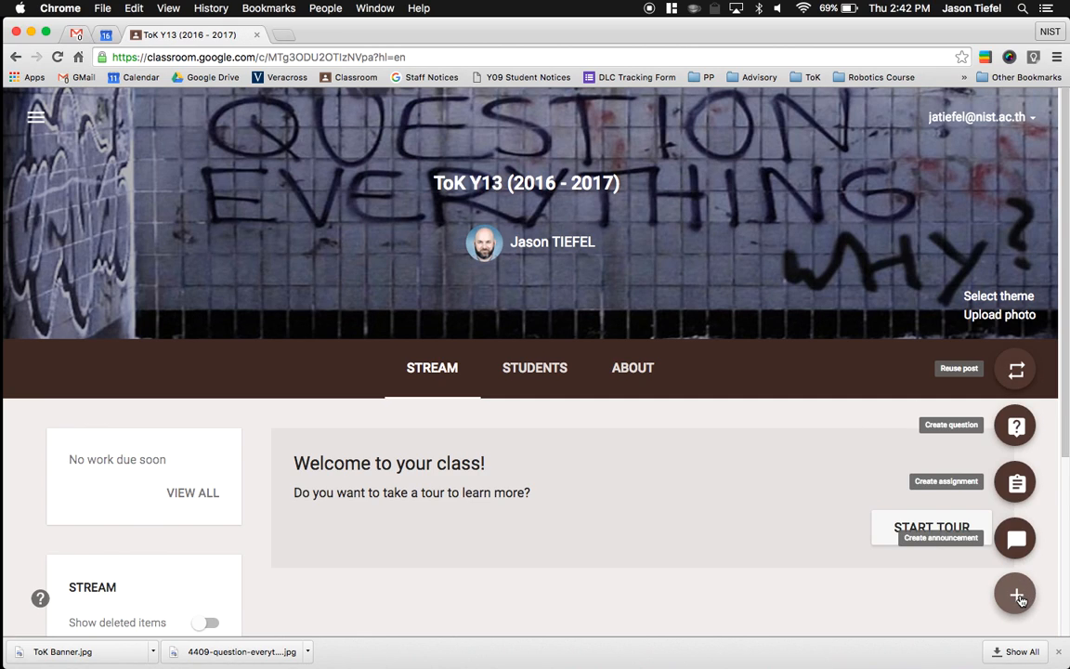
{"action": "left_click", "coordinate": [1015, 370]}
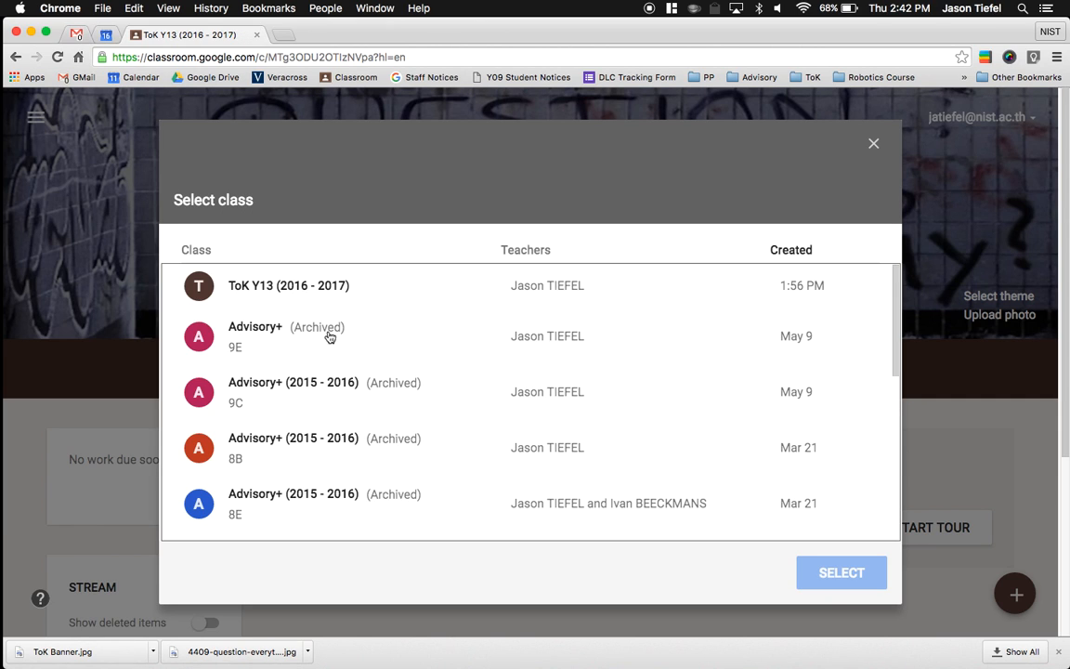
{"action": "scroll", "coordinate": [342, 354], "scroll_direction": "down", "scroll_amount": 6}
{"action": "scroll", "coordinate": [343, 355], "scroll_direction": "down", "scroll_amount": 3}
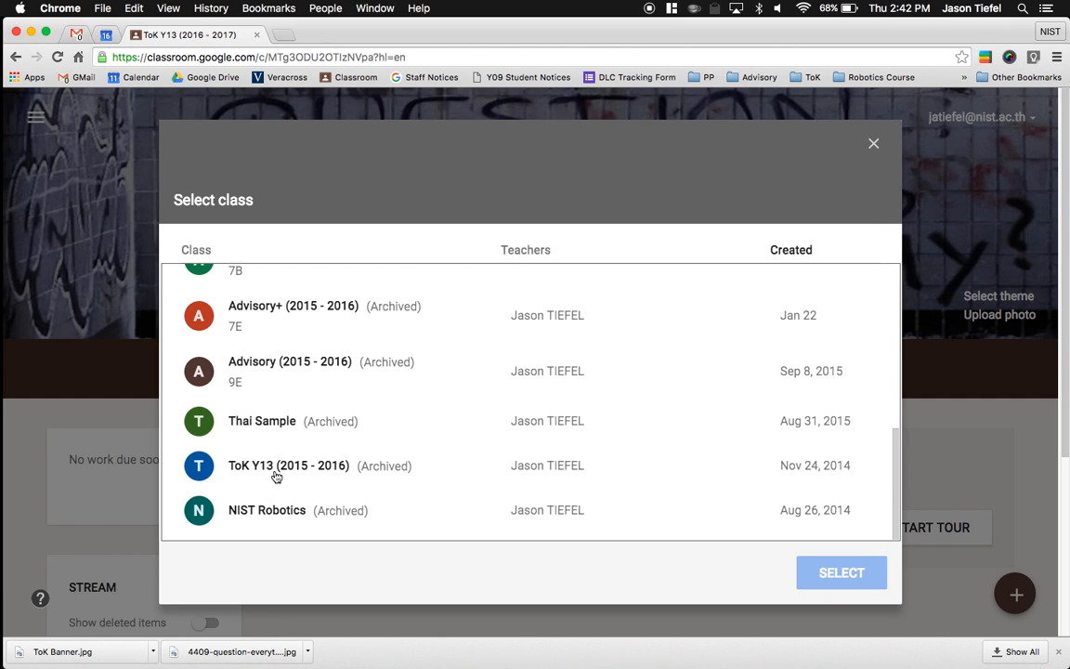
{"action": "left_click", "coordinate": [331, 474]}
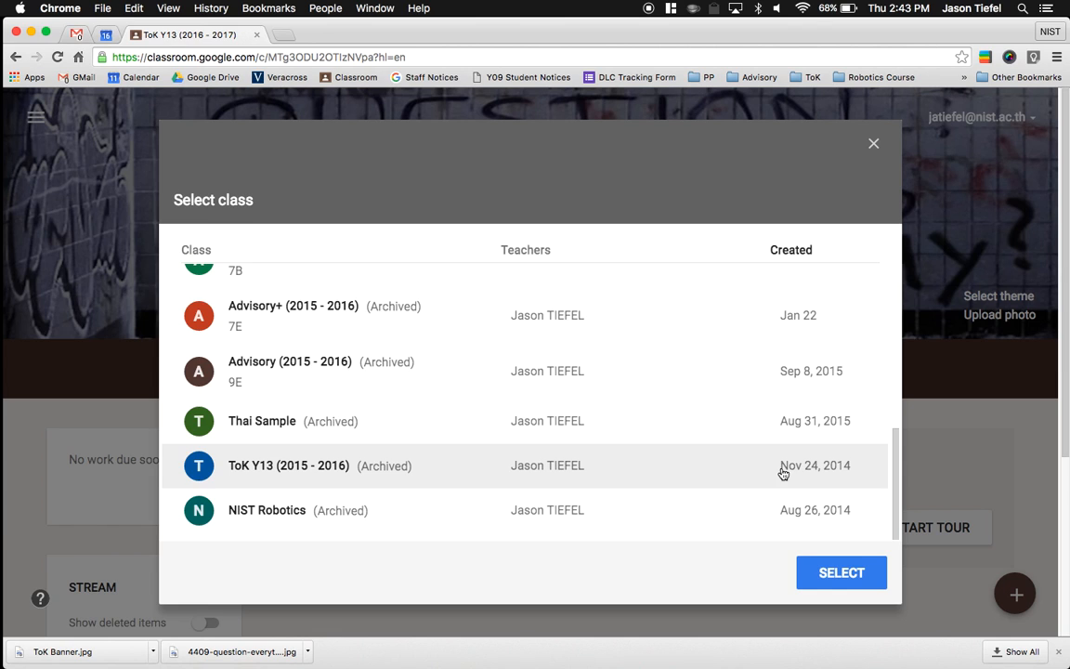
{"action": "left_click", "coordinate": [825, 572]}
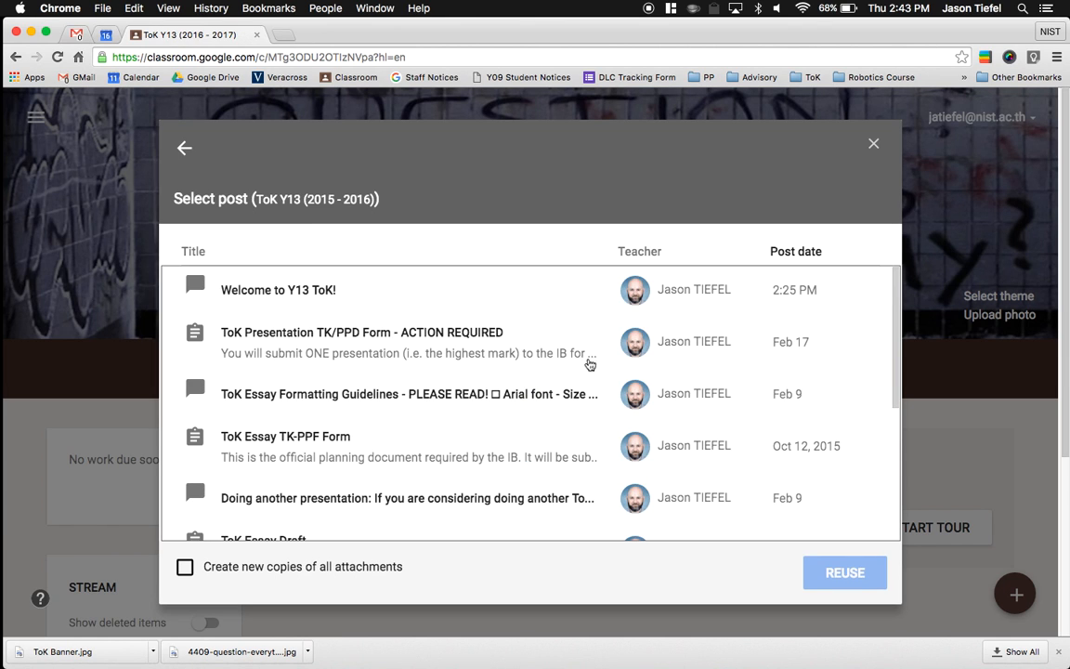
- Reuse the "Welcome to Y13 ToK!" announcement and post it to the ToK Y13 (2016 - 2017) stream
{"action": "scroll", "coordinate": [435, 398], "scroll_direction": "down", "scroll_amount": 5}
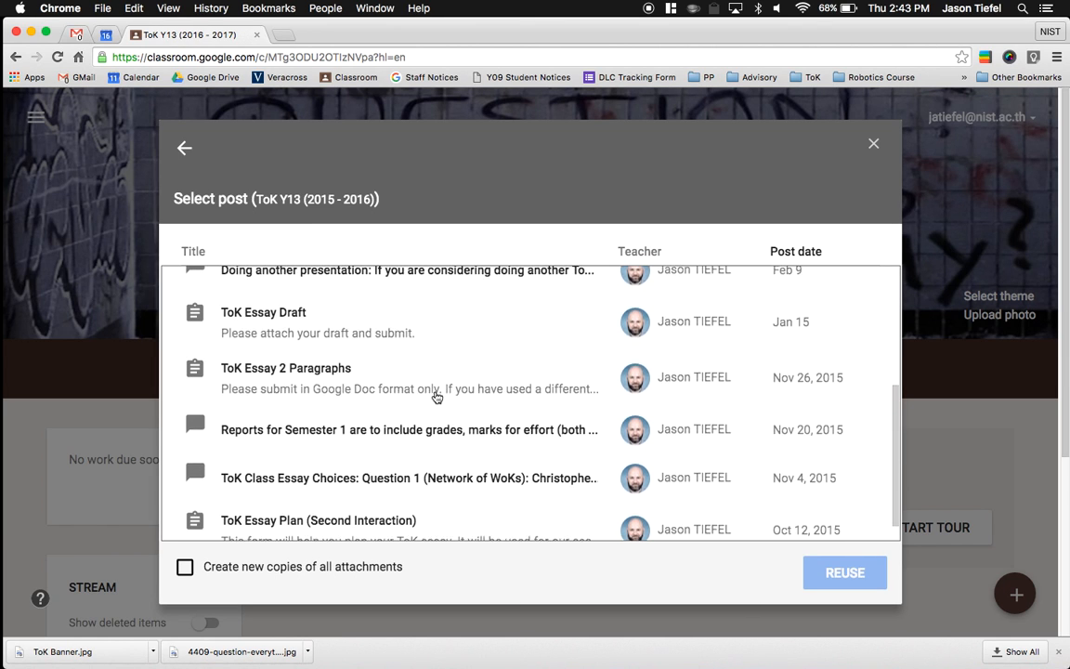
{"action": "scroll", "coordinate": [435, 396], "scroll_direction": "up", "scroll_amount": 5}
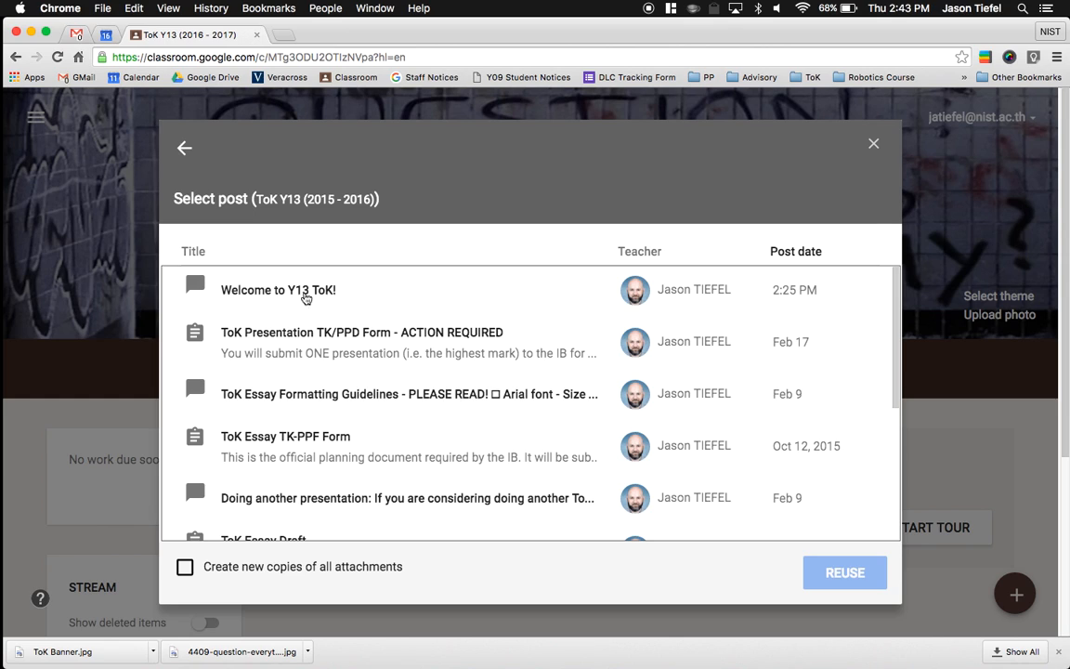
{"action": "left_click", "coordinate": [272, 295]}
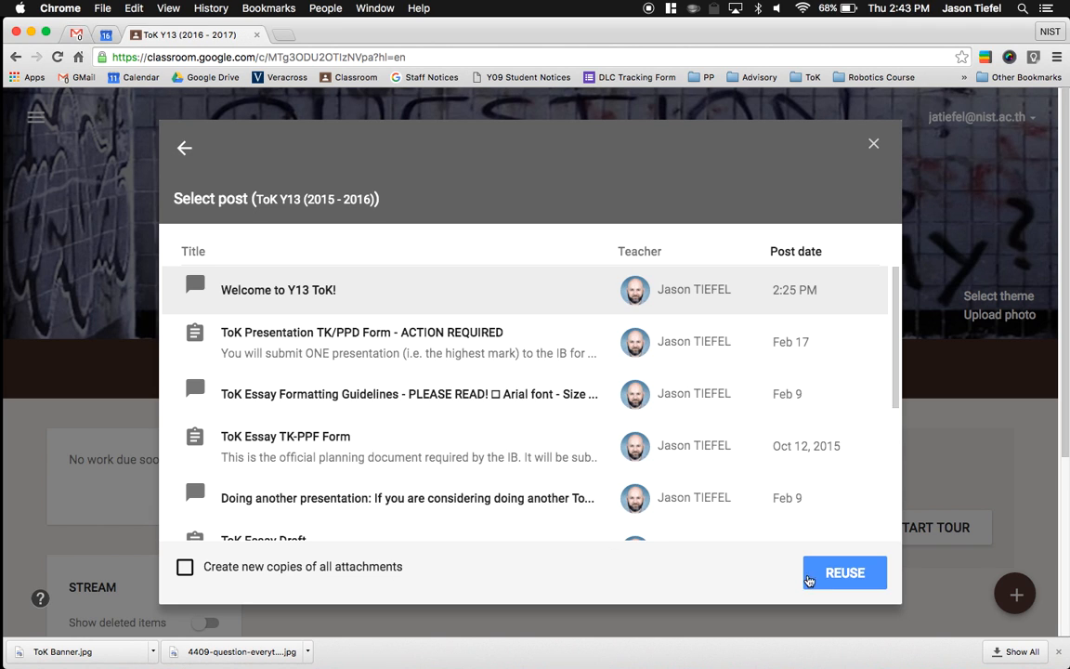
{"action": "left_click", "coordinate": [851, 573]}
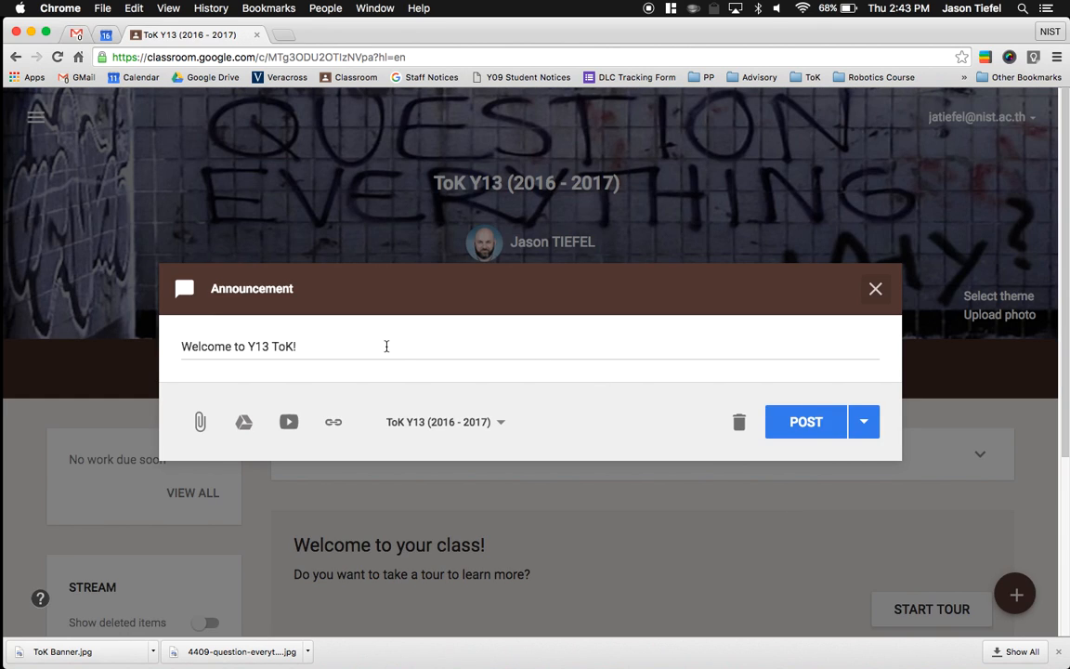
{"action": "left_click", "coordinate": [373, 345]}
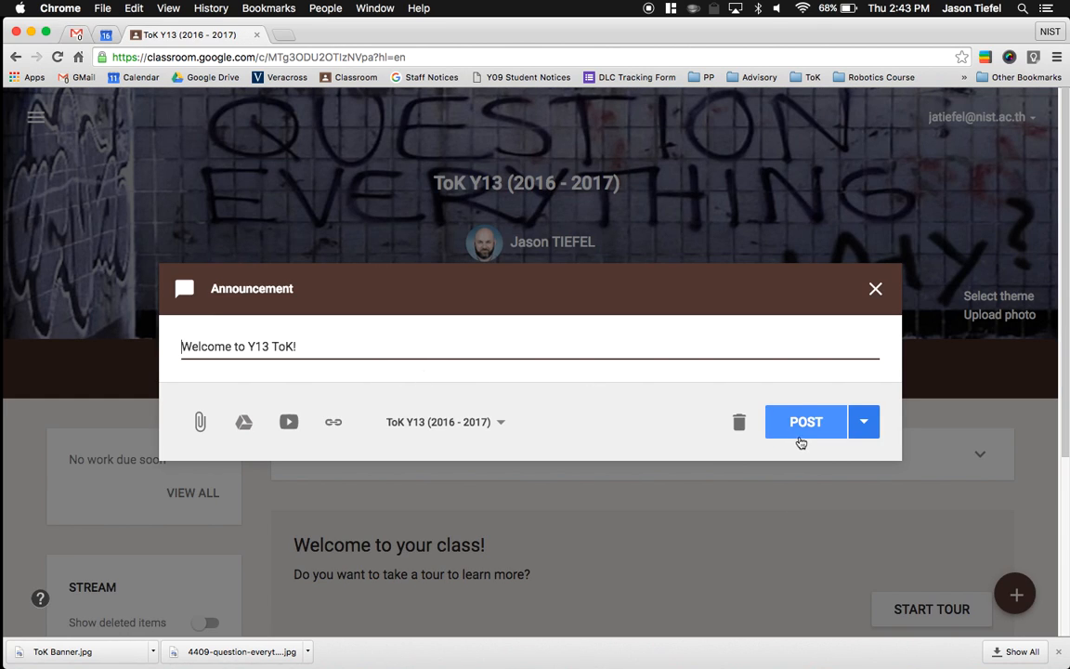
{"action": "left_click", "coordinate": [801, 436]}
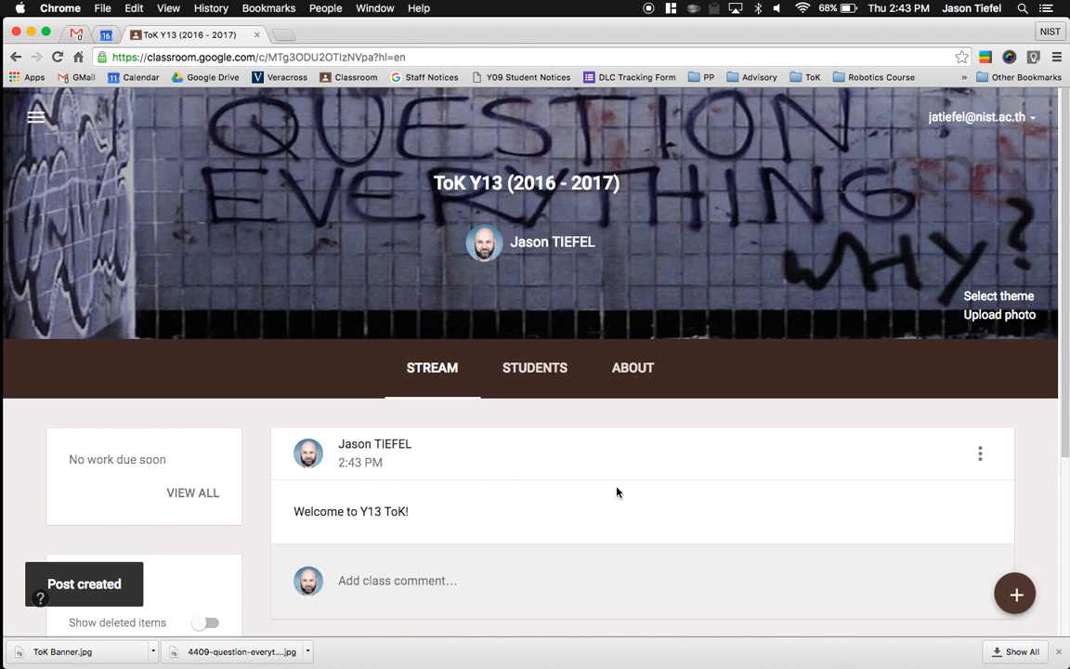
{"action": "scroll", "coordinate": [619, 492], "scroll_direction": "down", "scroll_amount": 3}
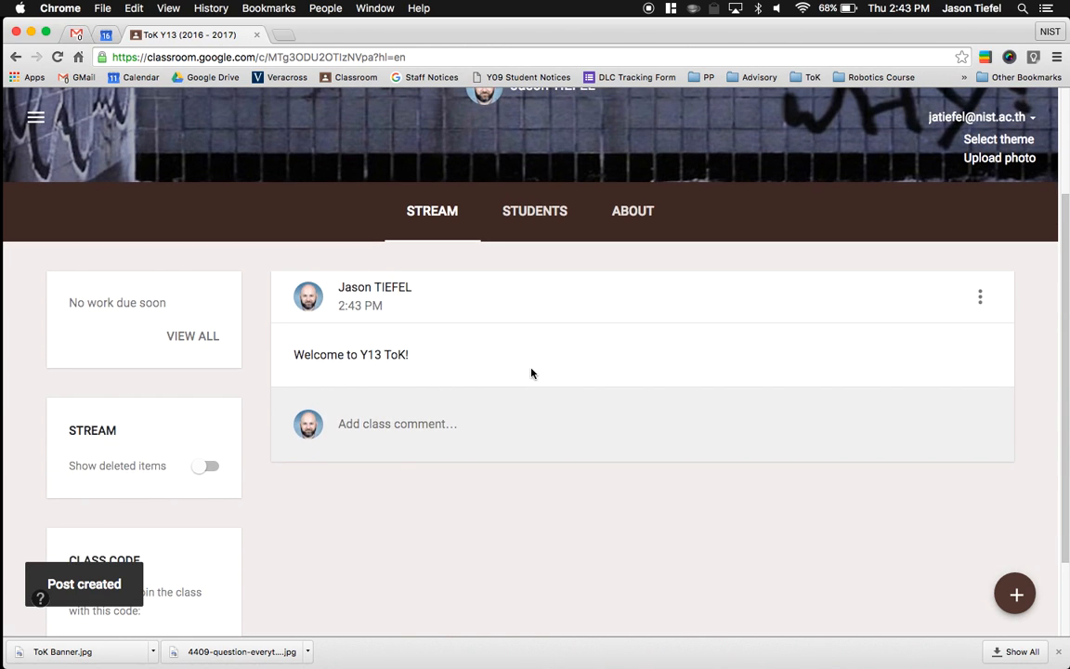
{"action": "scroll", "coordinate": [531, 372], "scroll_direction": "up", "scroll_amount": 2}
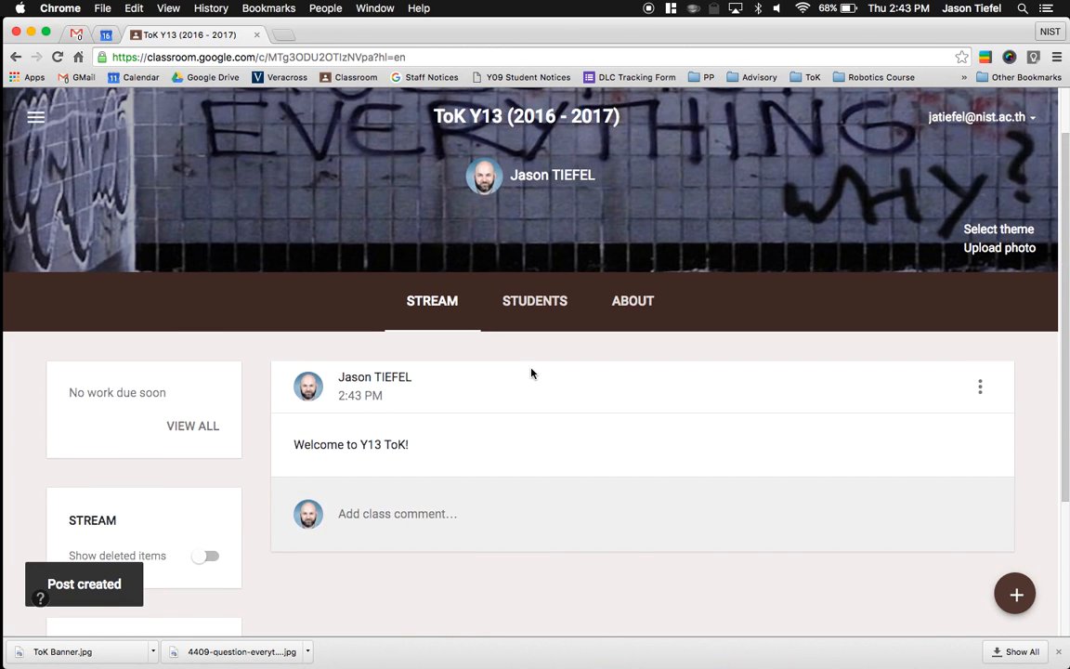